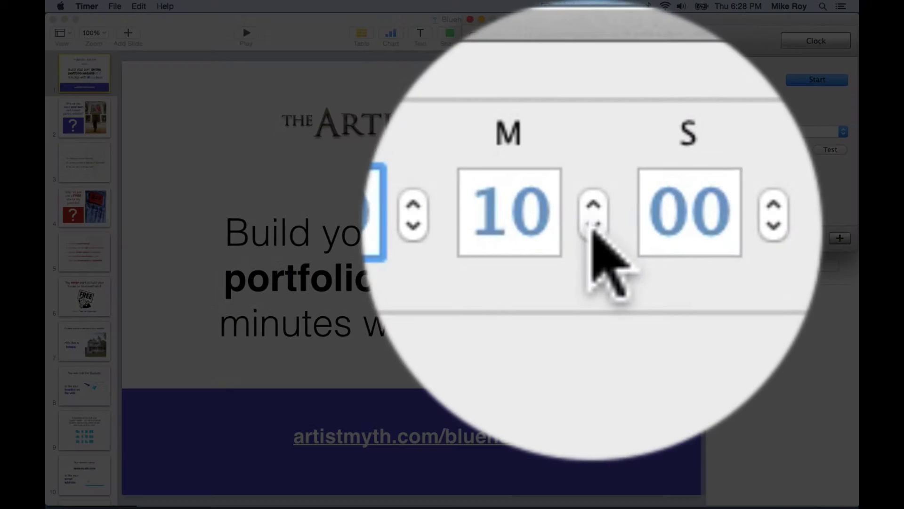
# - Set Timer's countdown to 00:07:00 and start the 7-minute countdown
pyautogui.click(594, 226)
pyautogui.click(593, 225)
pyautogui.click(593, 225)
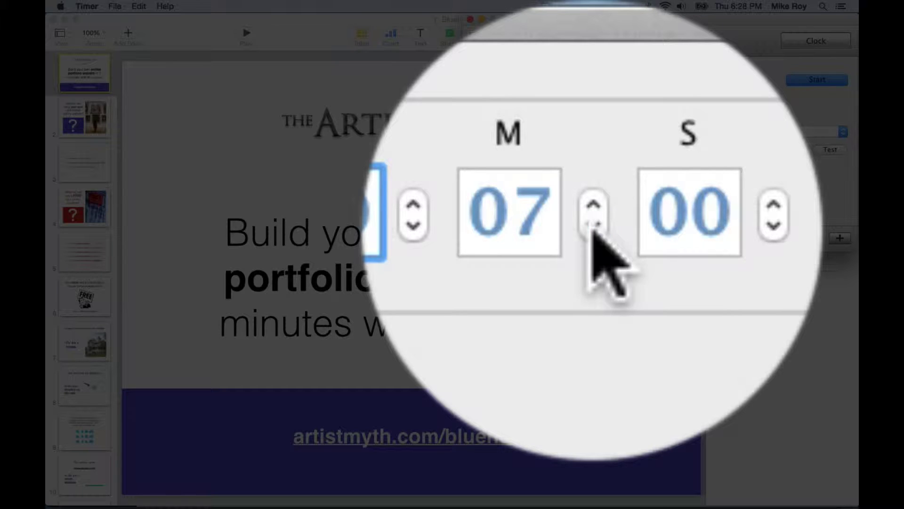
pyautogui.click(593, 225)
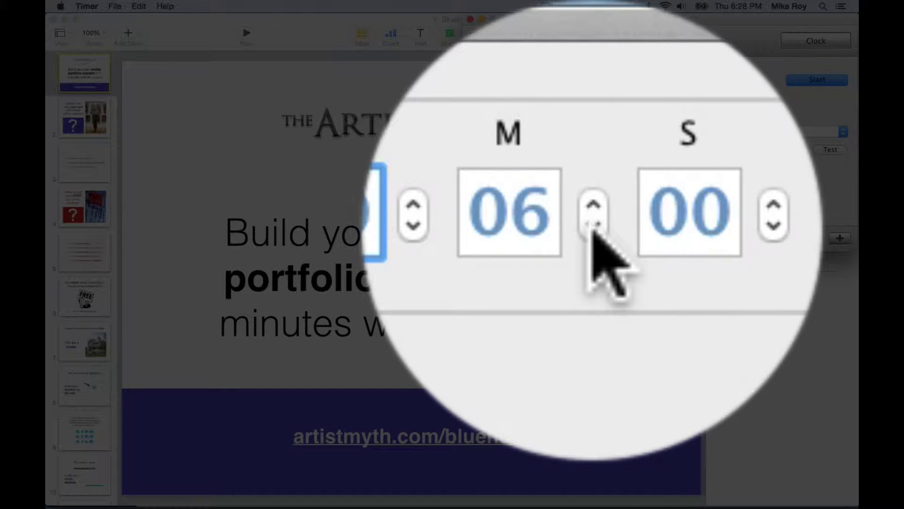
pyautogui.click(593, 221)
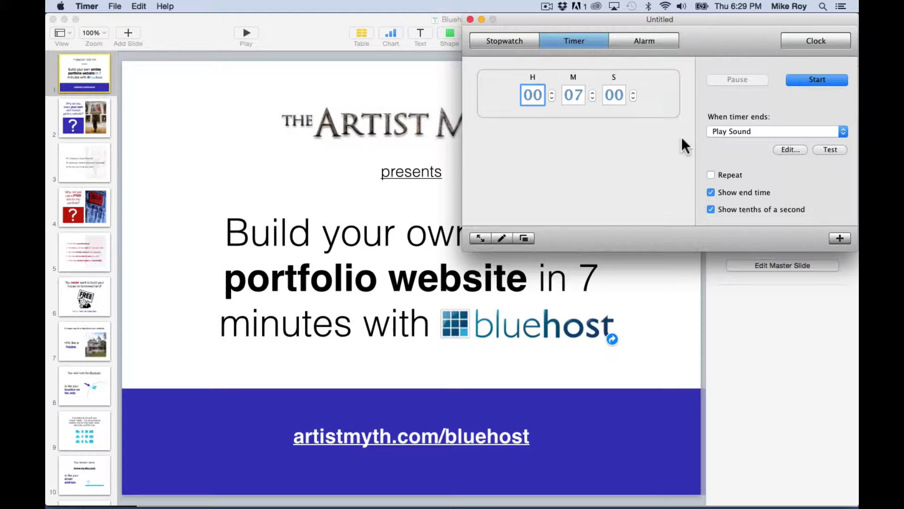
pyautogui.click(823, 81)
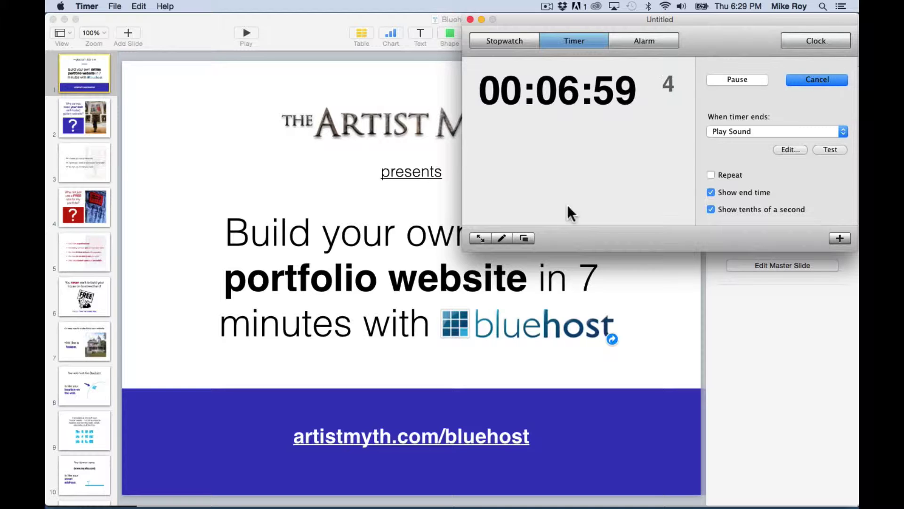
# - Switch to Chrome and go to the artistmyth.com/bluehost tab
pyautogui.press('super+Tab')
pyautogui.click(597, 265)
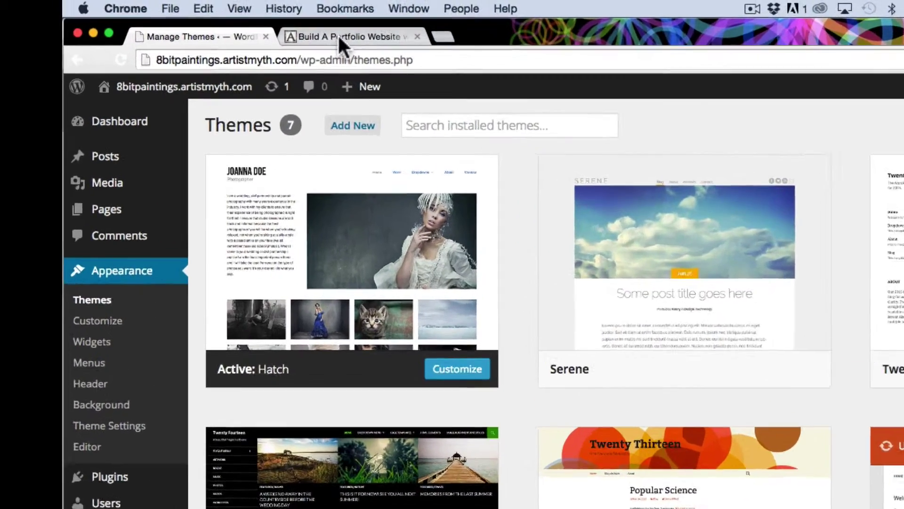
pyautogui.click(338, 34)
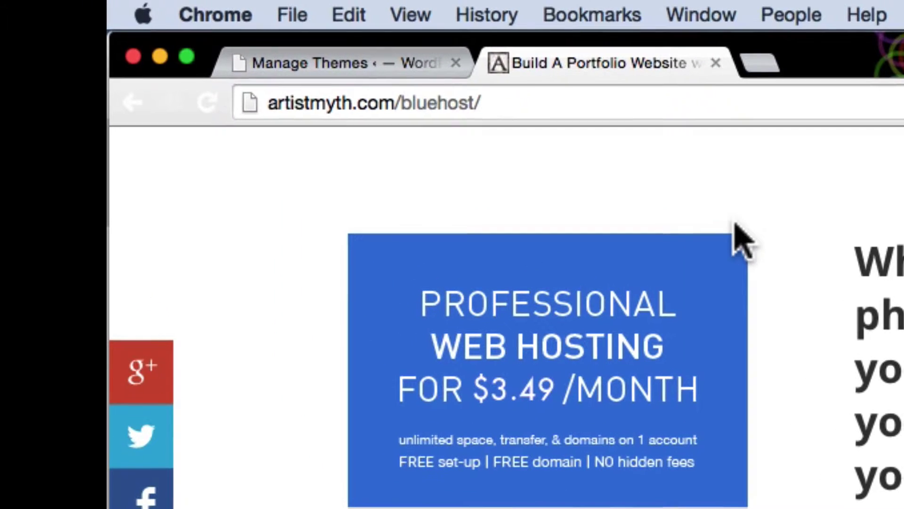
pyautogui.click(223, 63)
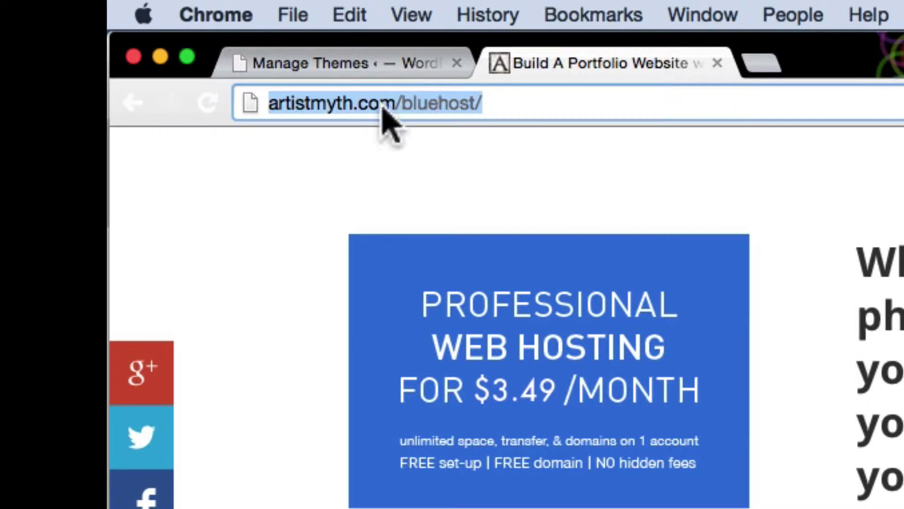
pyautogui.click(535, 104)
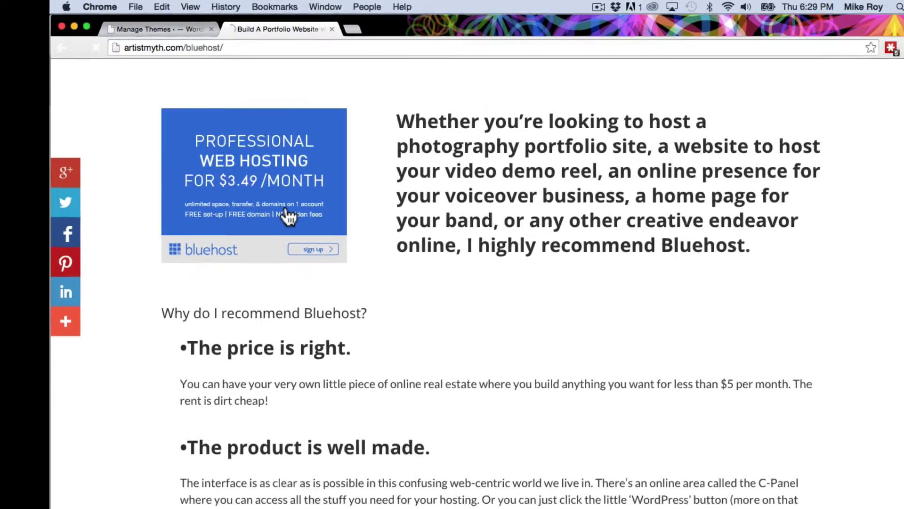
# - Follow the Bluehost banner and 'get started now' to the starter, plus and business pro plans
pyautogui.click(459, 342)
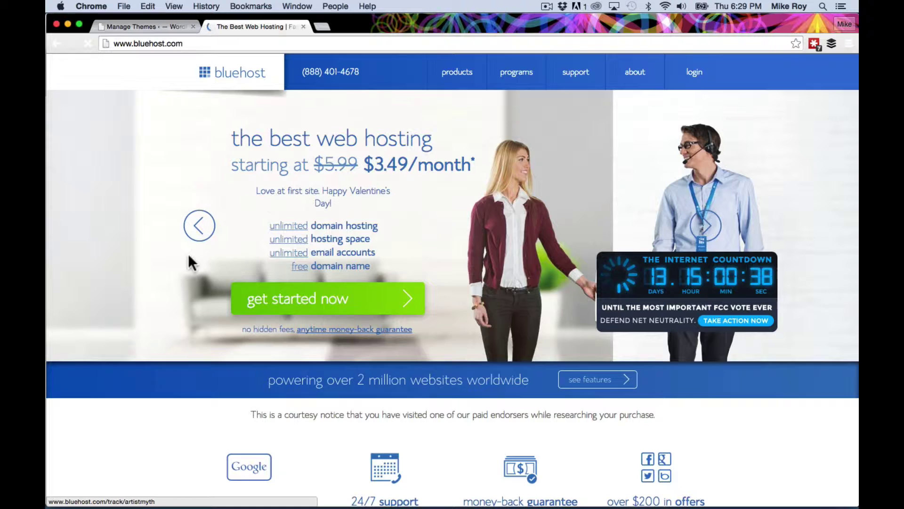
pyautogui.click(340, 307)
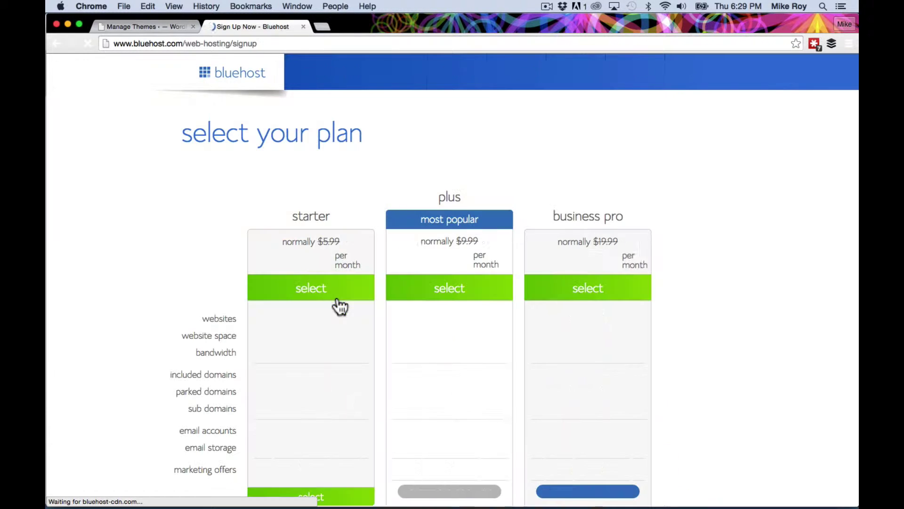
pyautogui.scroll(-1, 340, 307)
pyautogui.scroll(-2, 339, 306)
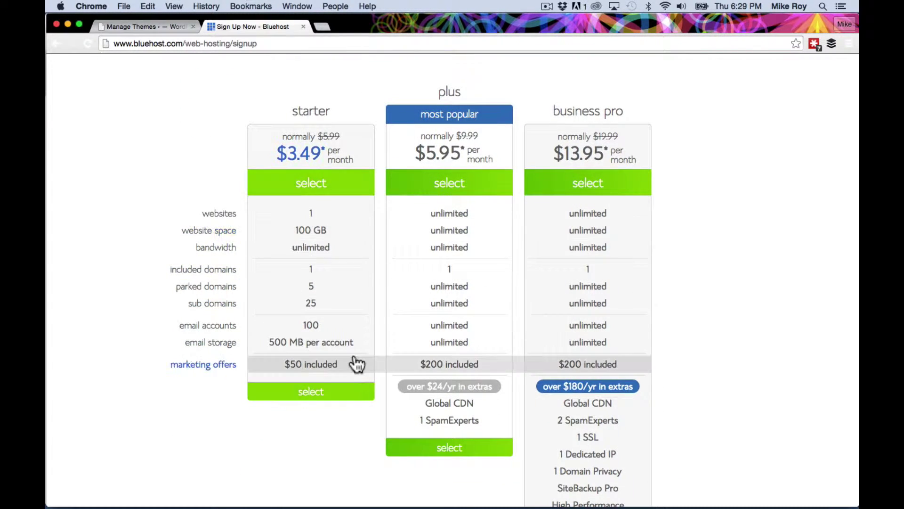
# - Pick the starter plan and submit 8bitpaintings with .com as the new domain
pyautogui.click(320, 398)
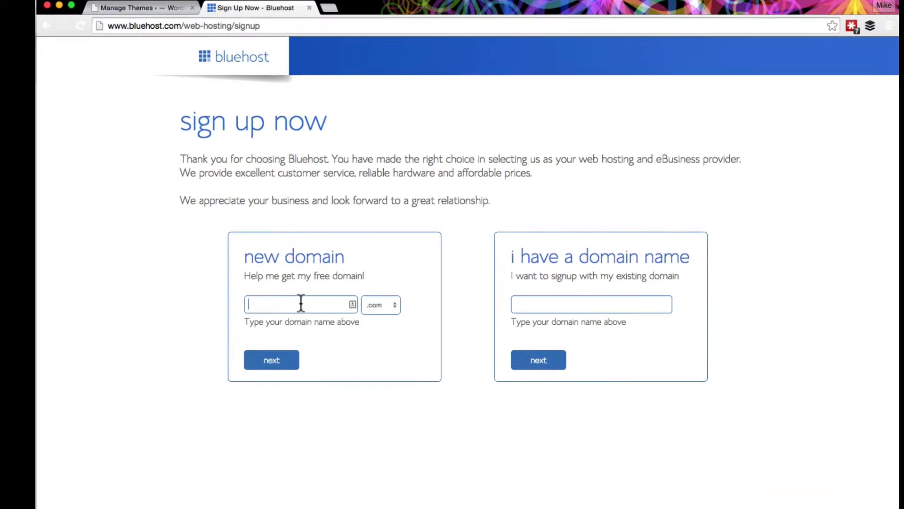
pyautogui.click(295, 305)
pyautogui.write('8')
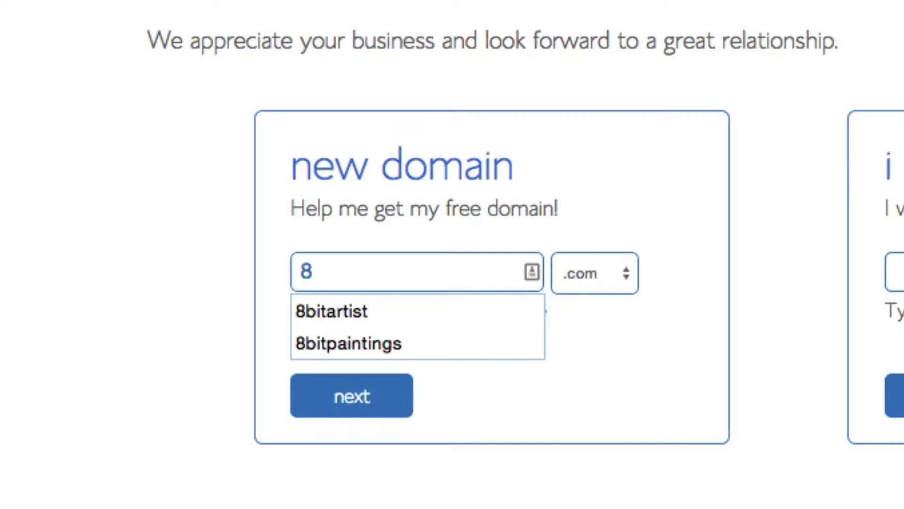
pyautogui.write('bit')
pyautogui.click(406, 344)
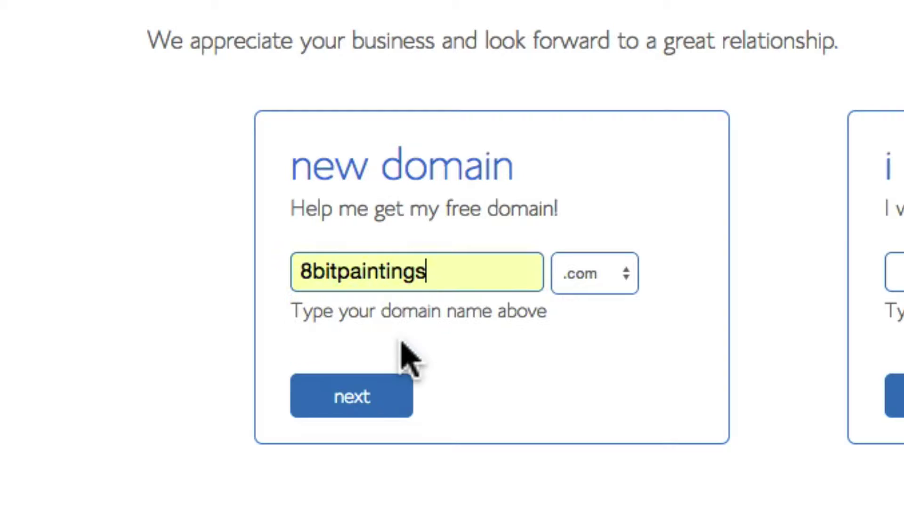
pyautogui.click(460, 279)
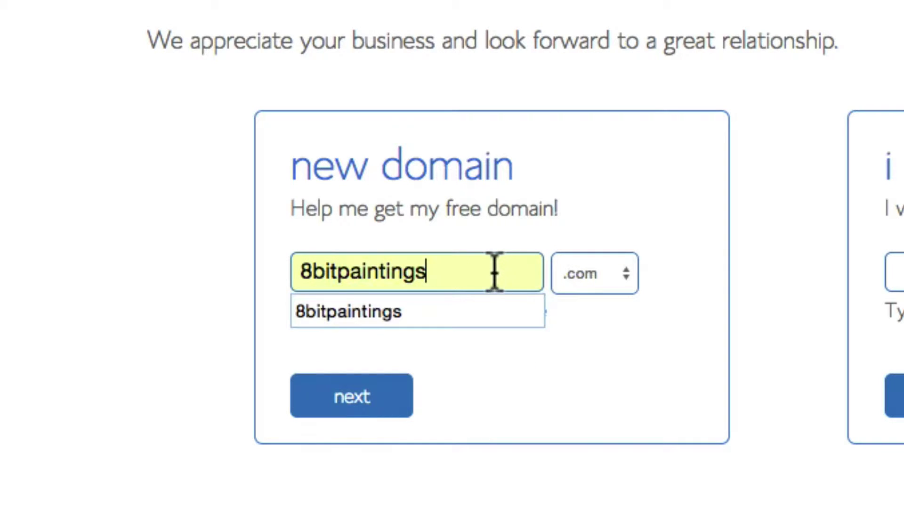
pyautogui.click(621, 278)
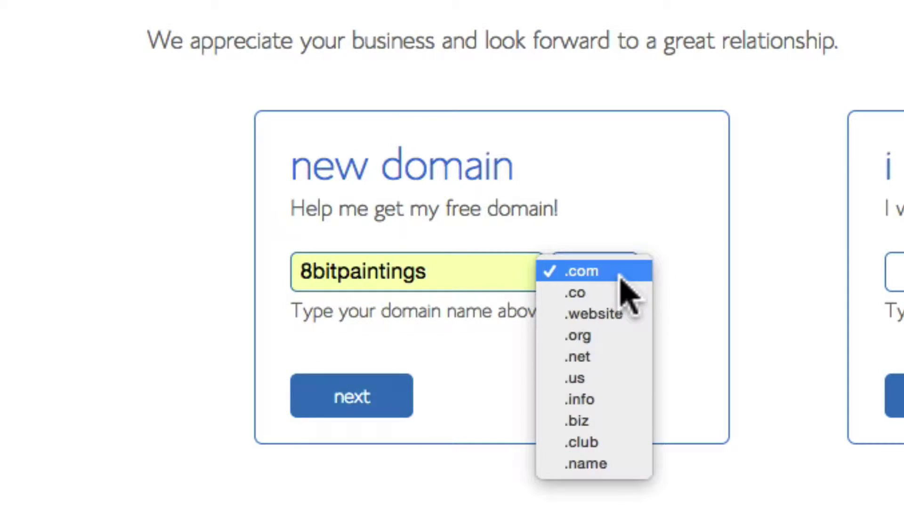
pyautogui.click(621, 280)
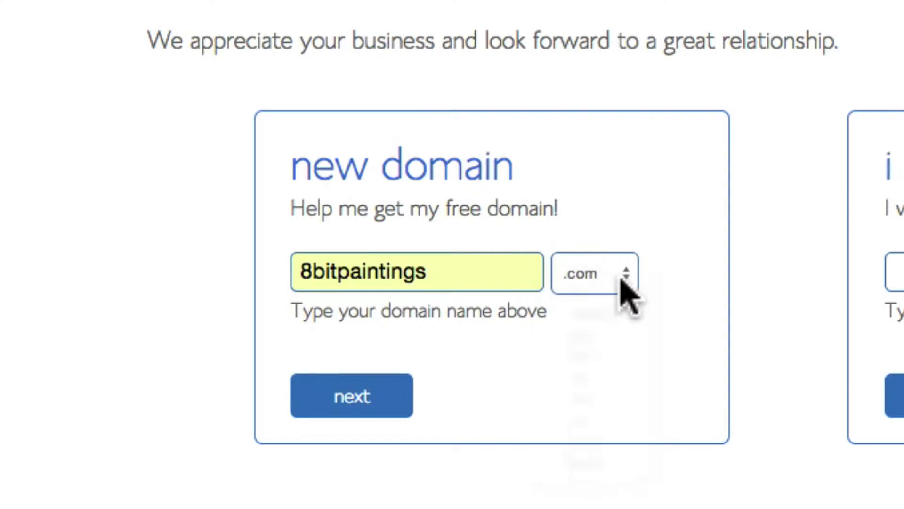
pyautogui.click(364, 397)
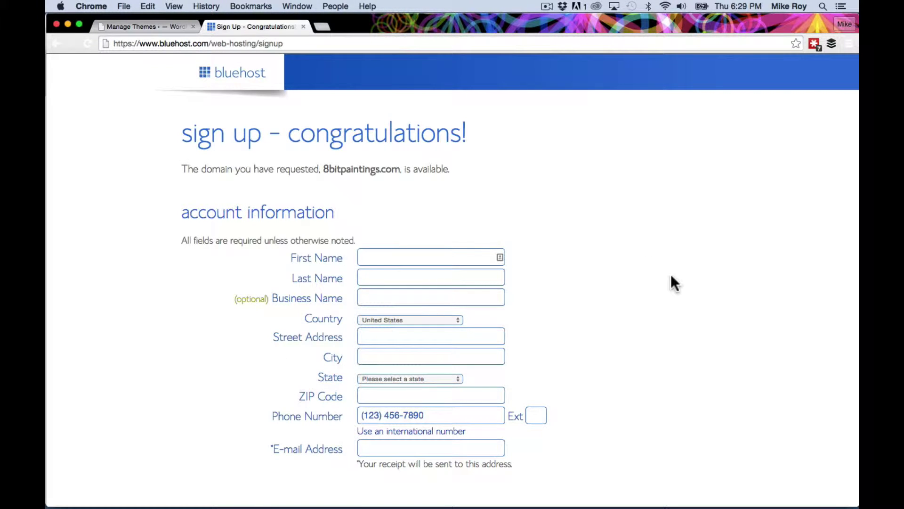
# - Enter the account holder's name and autofill the saved address, phone and e-mail
pyautogui.scroll(-5, 671, 278)
pyautogui.scroll(1, 671, 280)
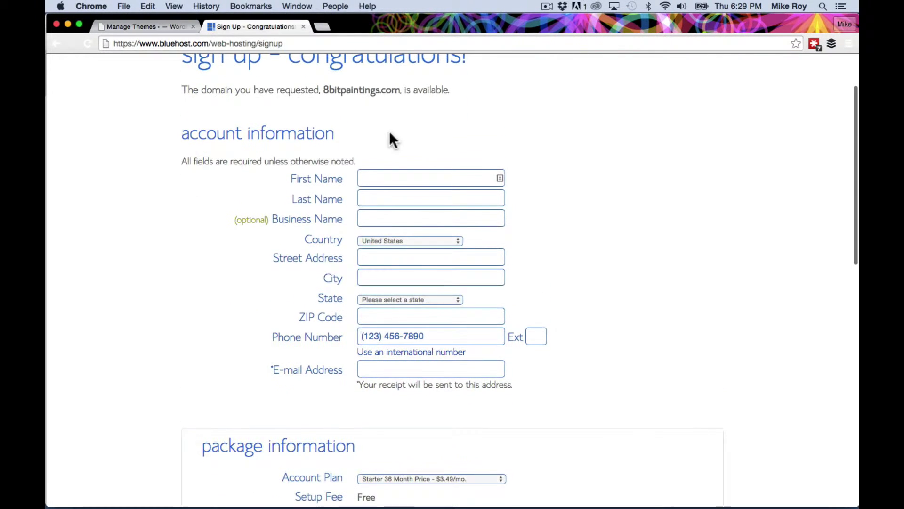
pyautogui.click(400, 173)
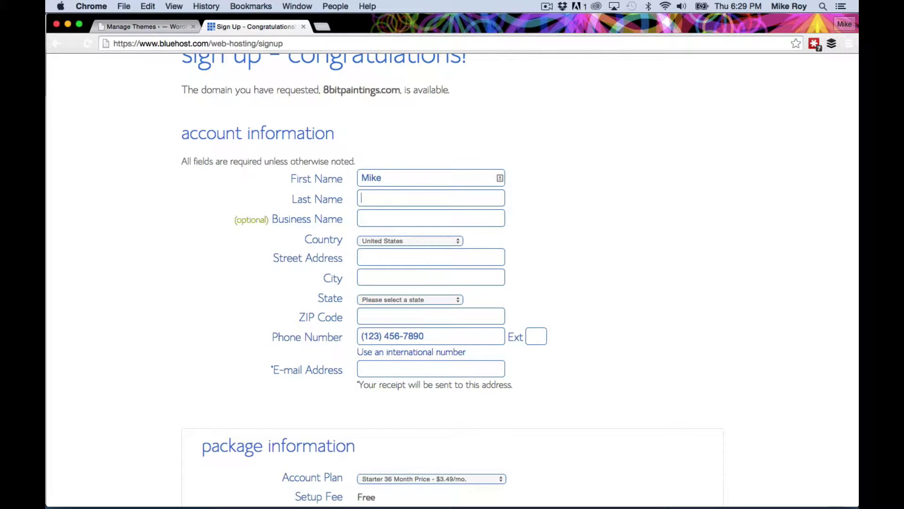
pyautogui.press('Tab')
pyautogui.write('6')
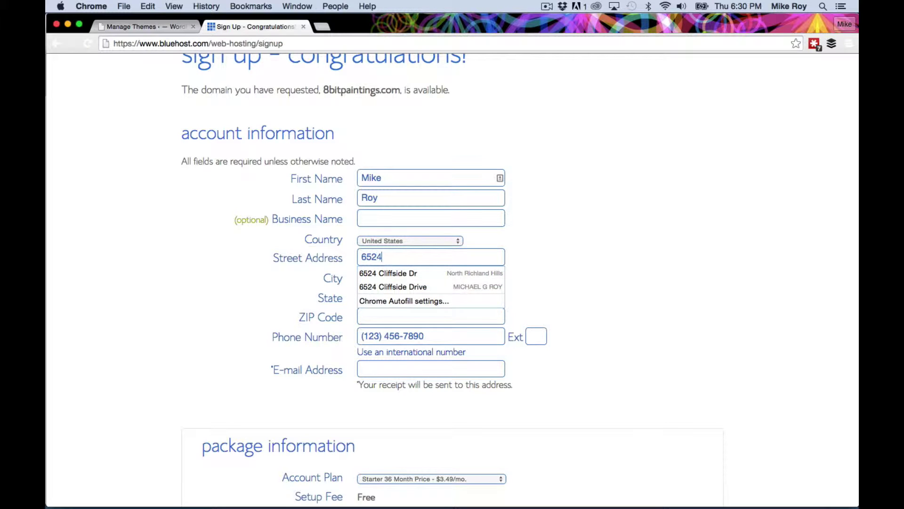
pyautogui.click(401, 273)
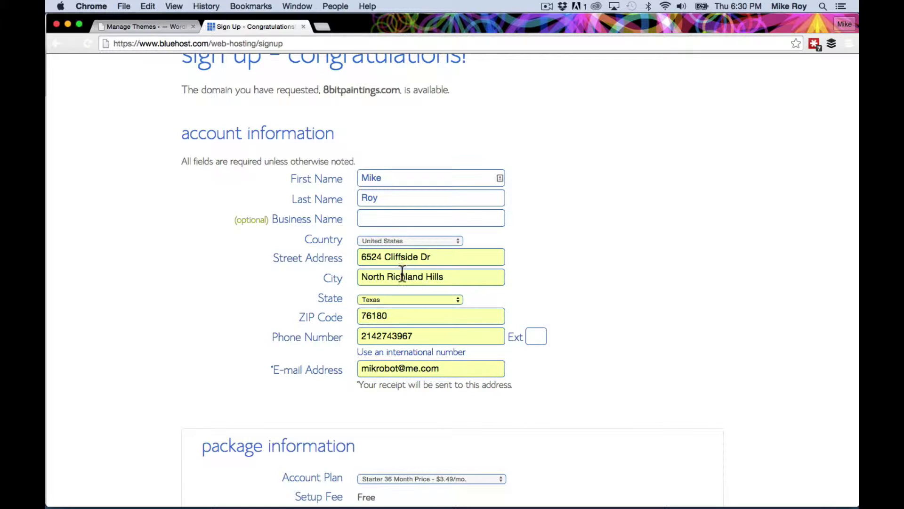
# - Scroll down to the package information section showing the $229.15 total
pyautogui.scroll(-1, 560, 392)
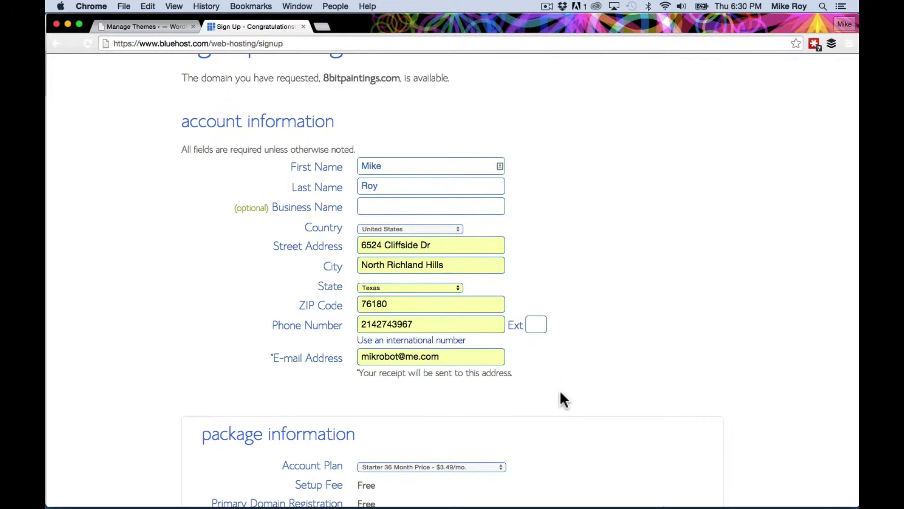
pyautogui.scroll(-6, 560, 393)
pyautogui.scroll(-2, 560, 390)
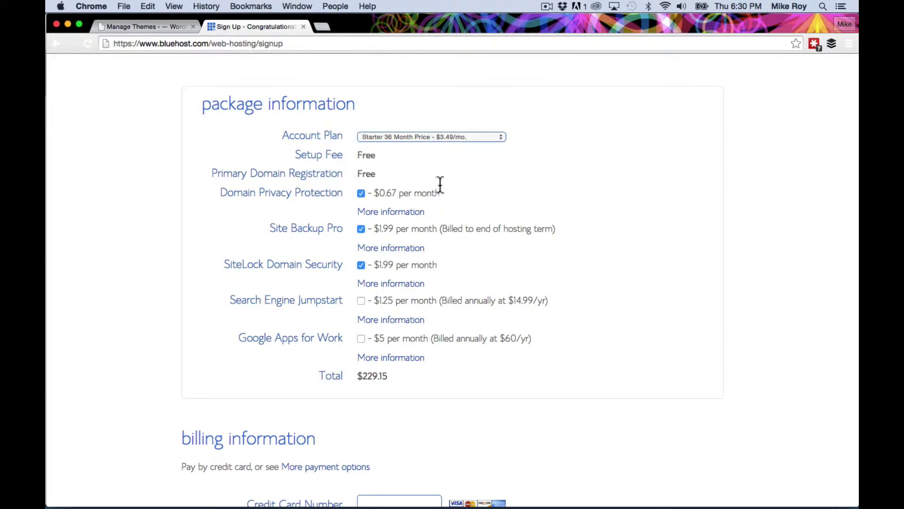
# - Choose Starter 12 Month and untick Domain Privacy, Site Backup Pro and SiteLock, totalling $59.40
pyautogui.click(431, 136)
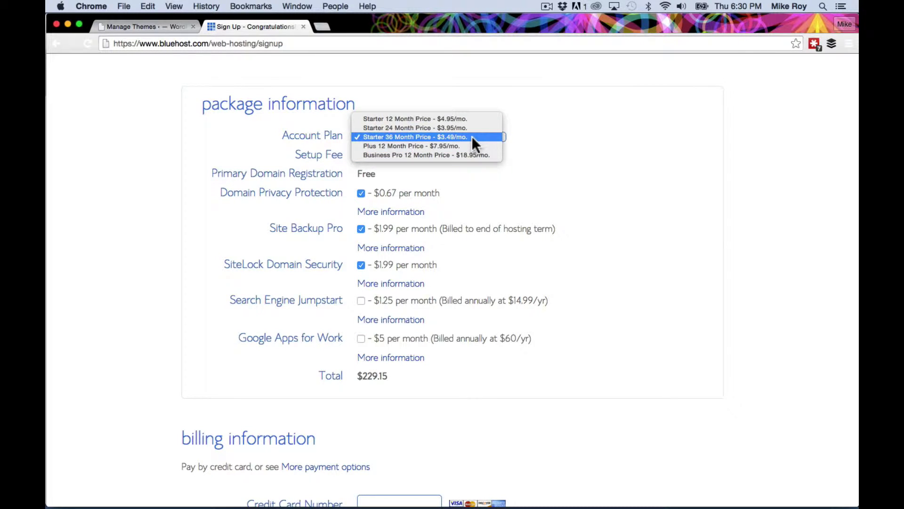
pyautogui.click(408, 119)
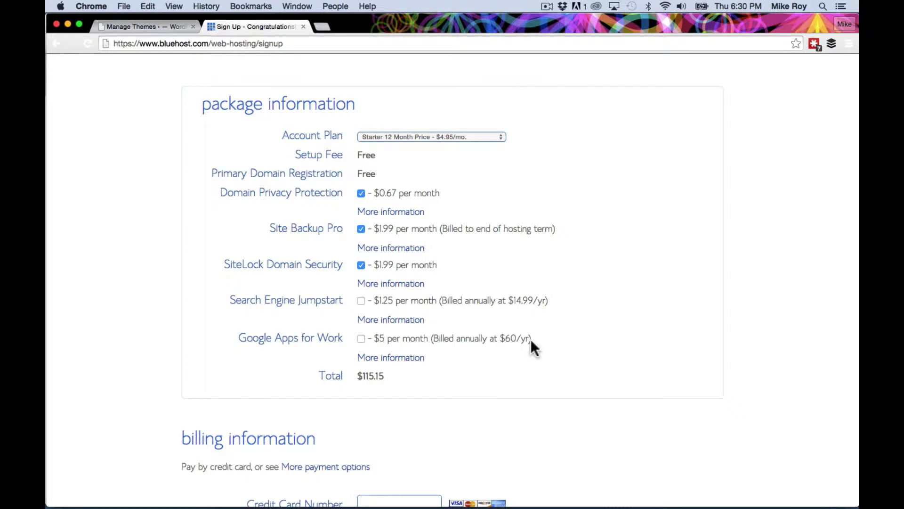
pyautogui.click(361, 193)
pyautogui.click(361, 229)
pyautogui.click(362, 264)
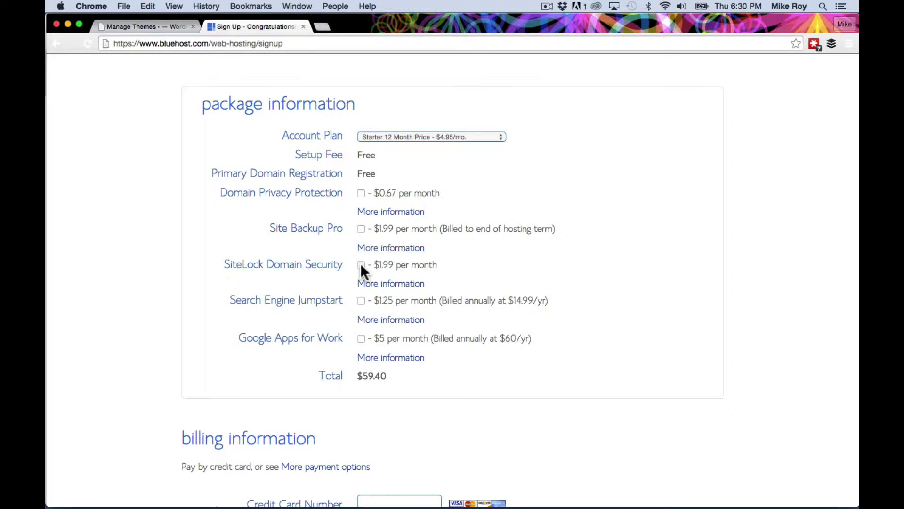
pyautogui.scroll(-3, 611, 403)
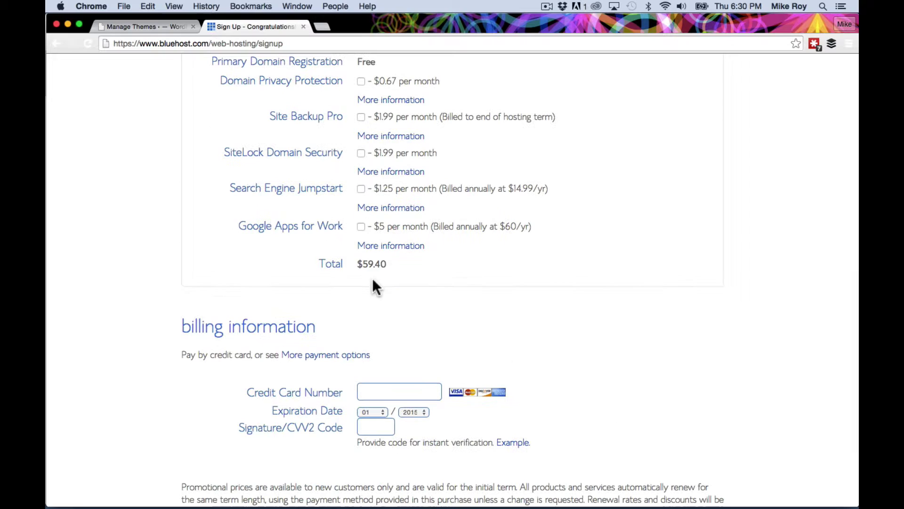
pyautogui.scroll(-4, 626, 384)
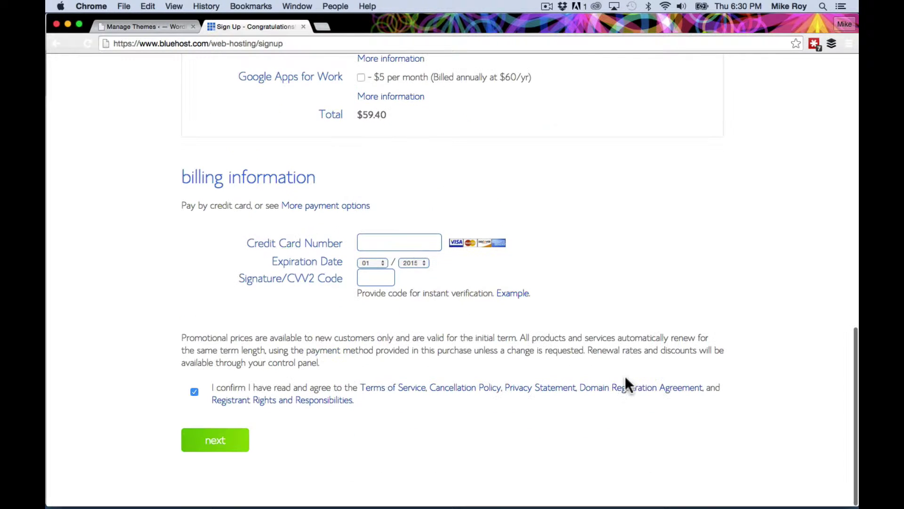
# - Fill the credit card details from the saved LastPass card and submit the order
pyautogui.click(400, 244)
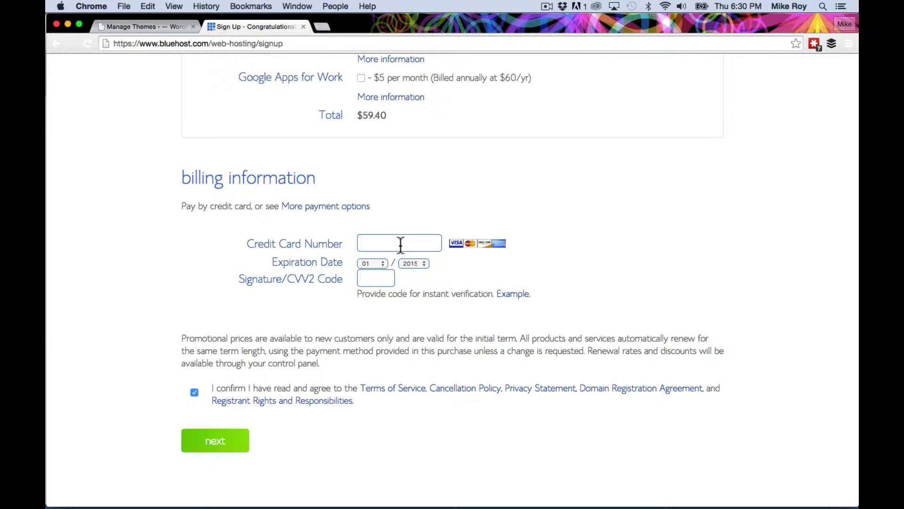
pyautogui.rightClick(400, 244)
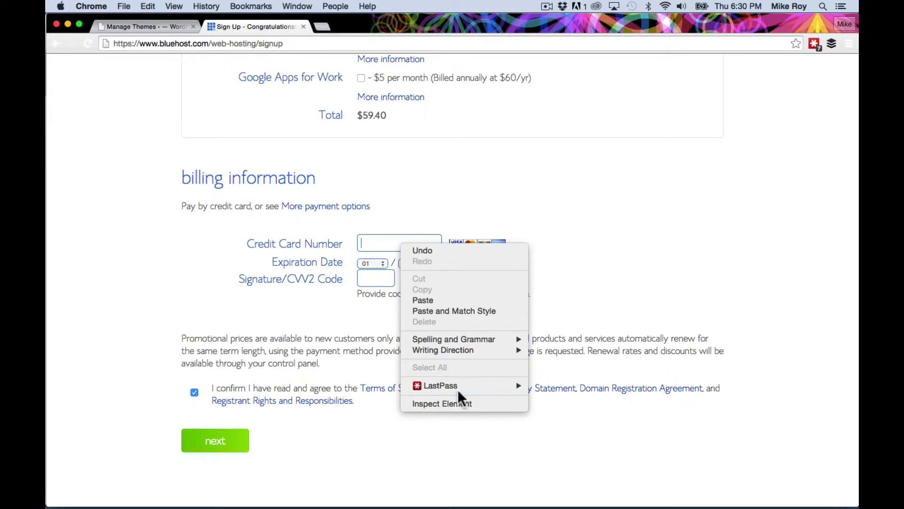
pyautogui.moveTo(457, 389)
pyautogui.moveTo(597, 450)
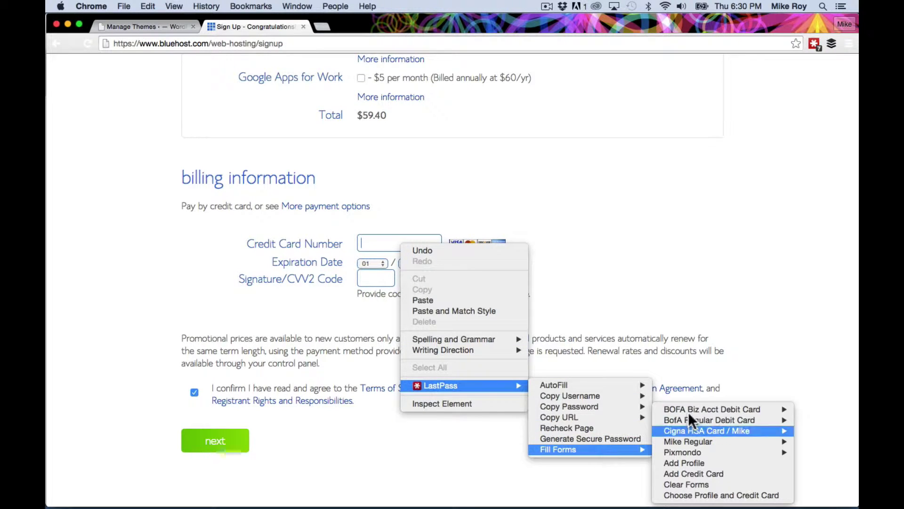
pyautogui.moveTo(697, 408)
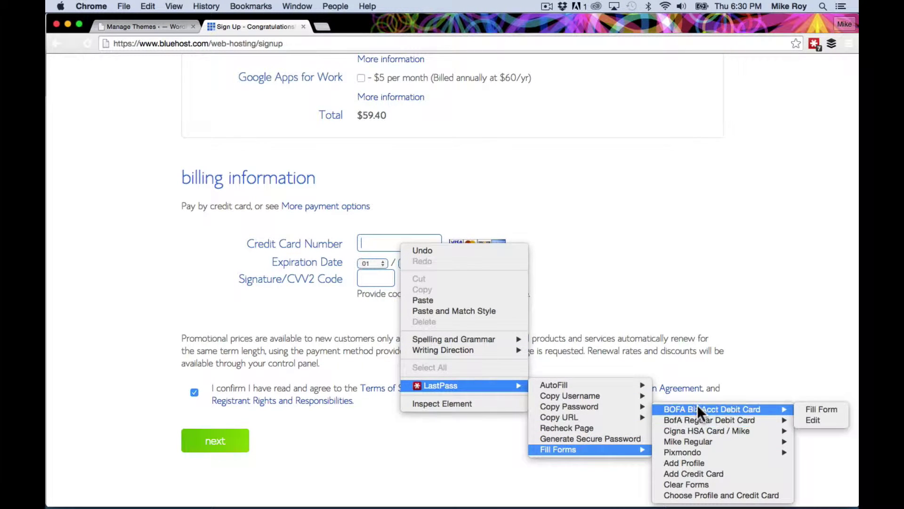
pyautogui.click(828, 407)
pyautogui.click(537, 187)
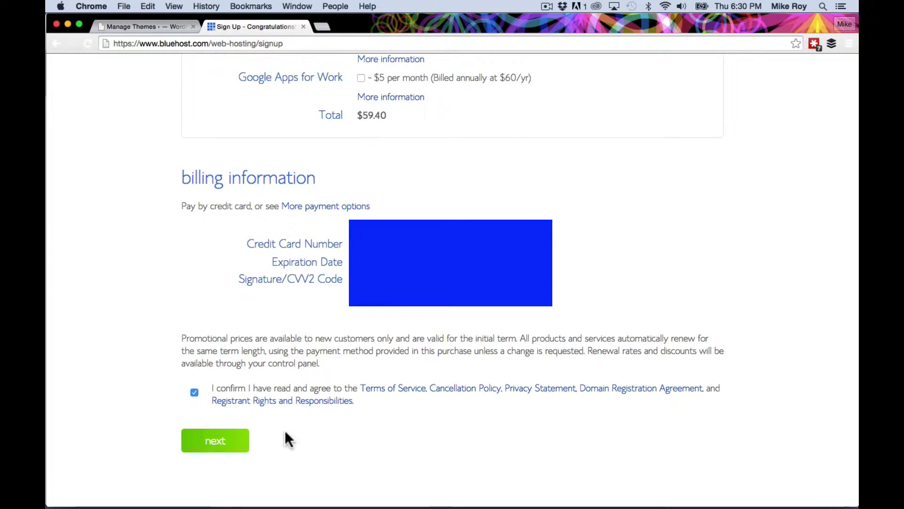
pyautogui.scroll(-2, 327, 430)
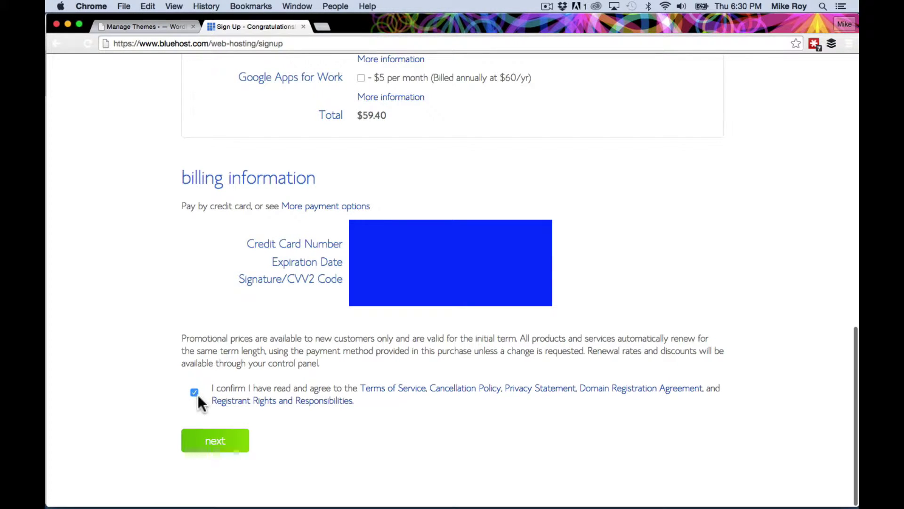
pyautogui.click(221, 446)
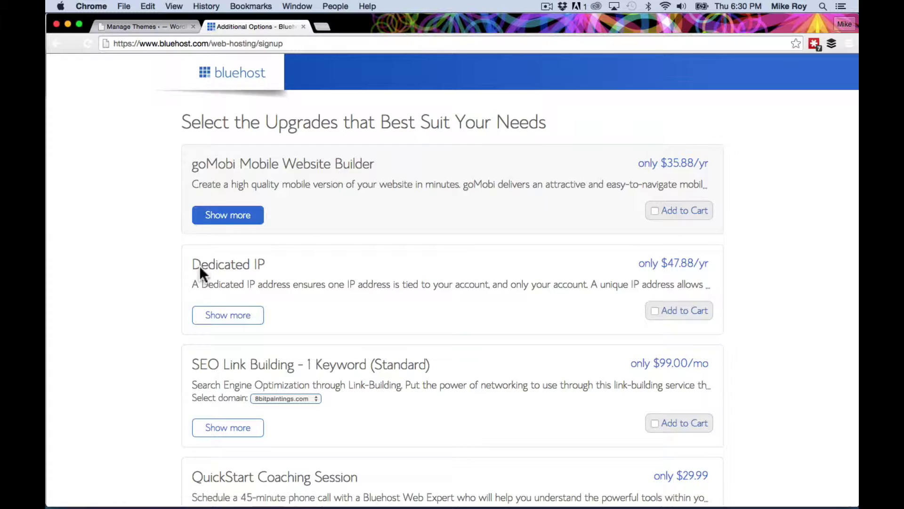
# - Complete checkout with no upgrades, then begin creating the account password
pyautogui.scroll(-13, 124, 321)
pyautogui.scroll(-3, 124, 321)
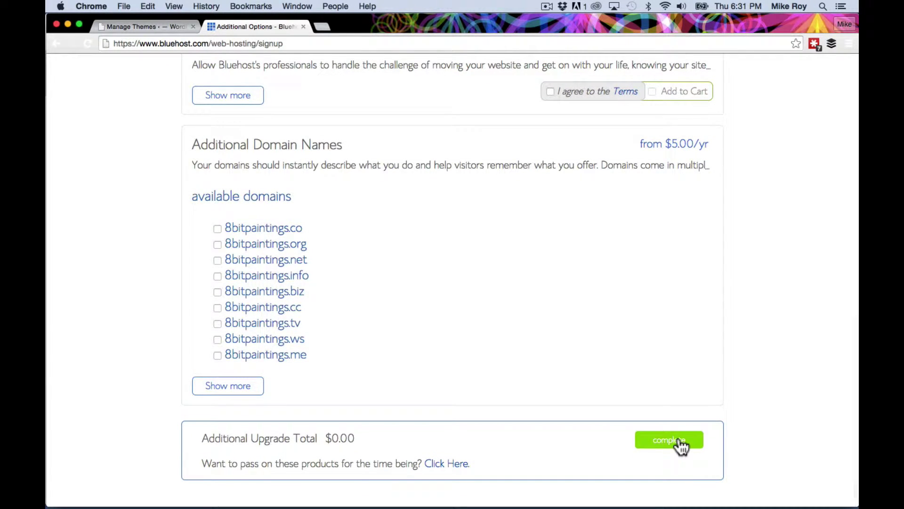
pyautogui.click(681, 445)
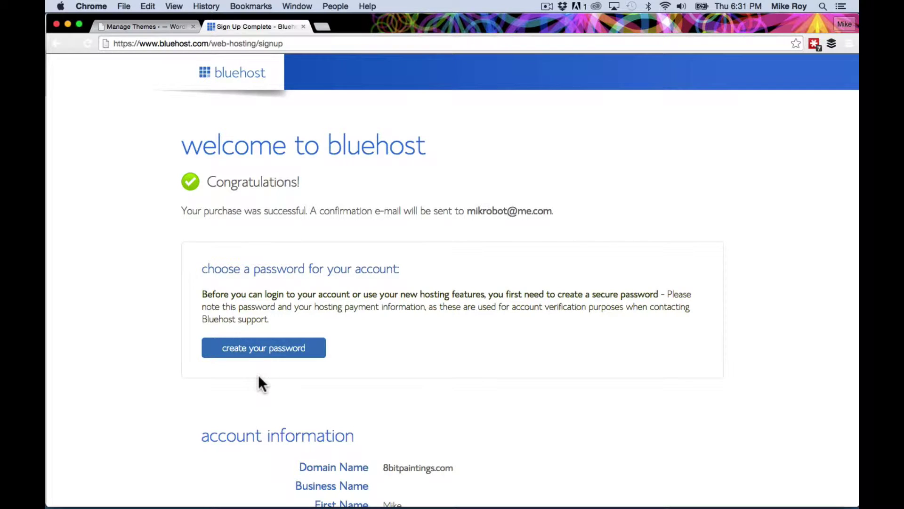
pyautogui.scroll(-5, 259, 383)
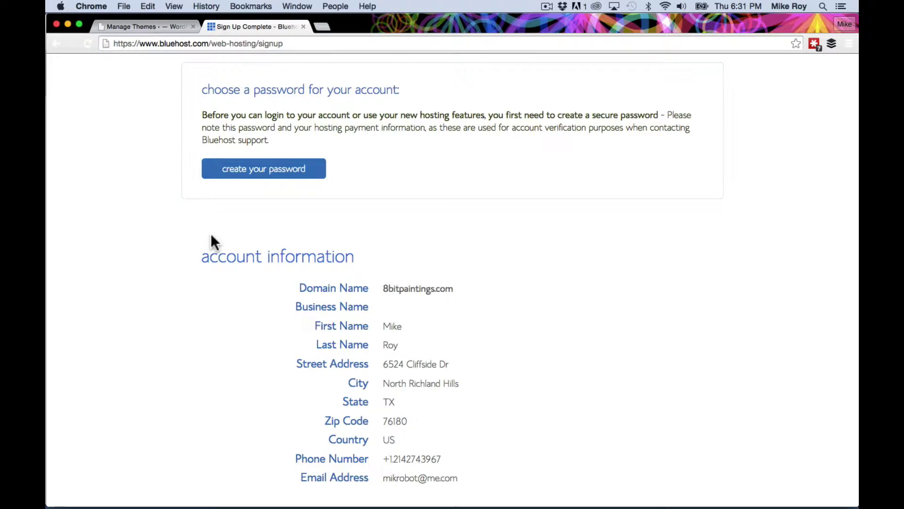
pyautogui.scroll(5, 210, 234)
pyautogui.click(278, 348)
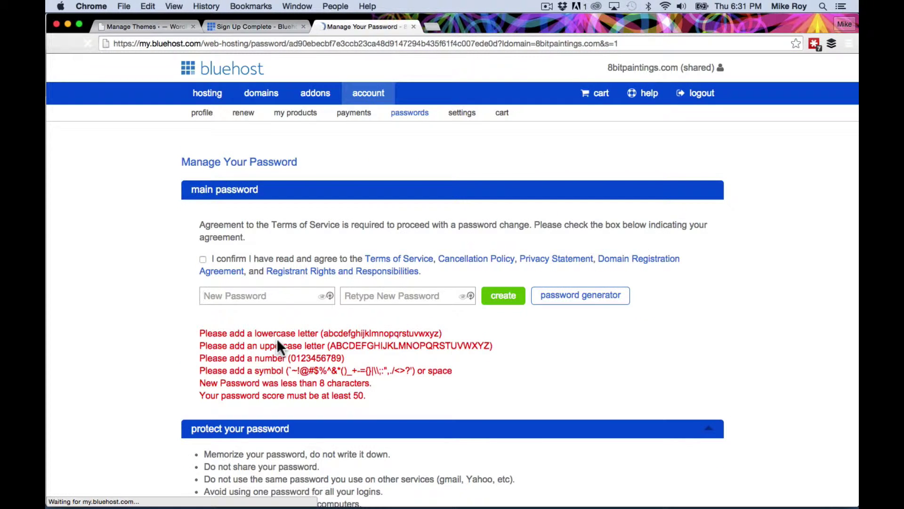
# - Enter and retype the new account password, agree to the terms, and create it
pyautogui.click(267, 296)
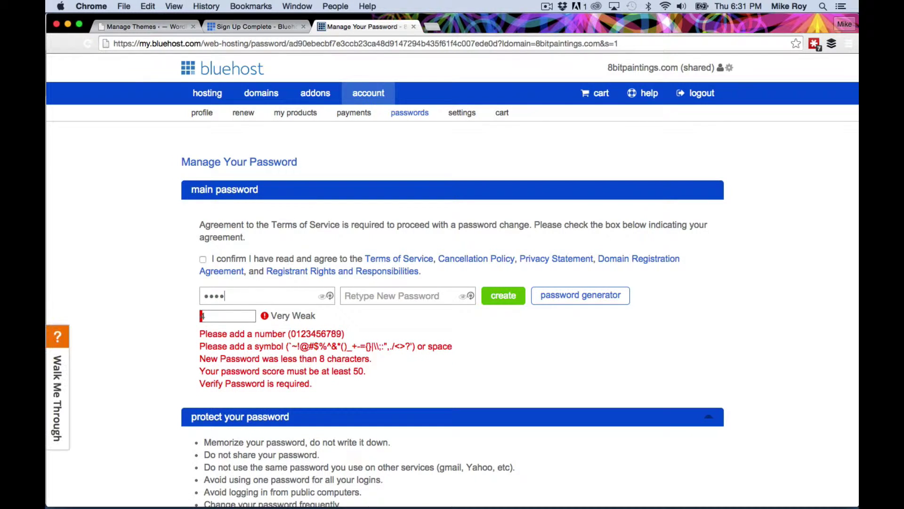
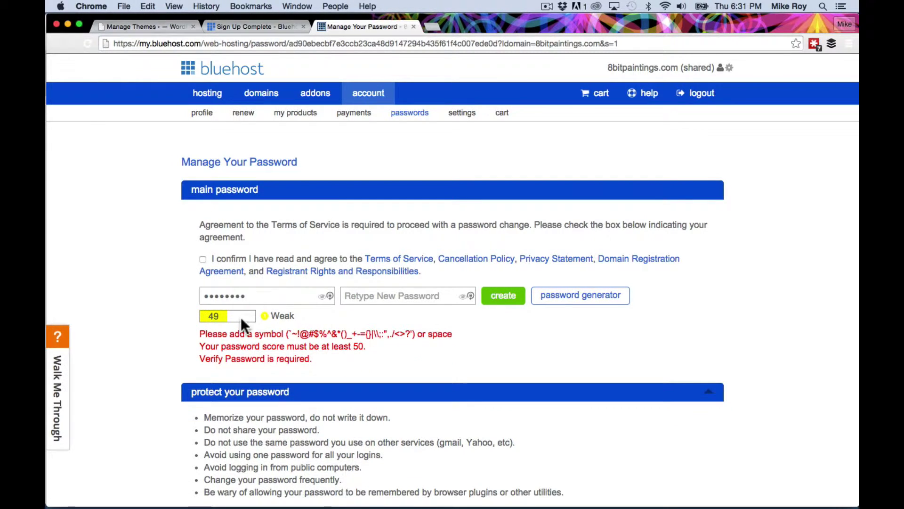
pyautogui.click(400, 296)
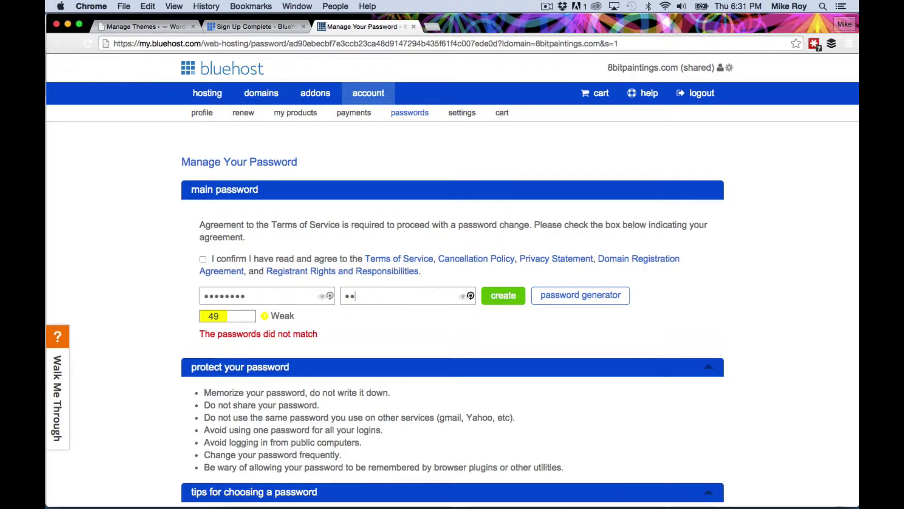
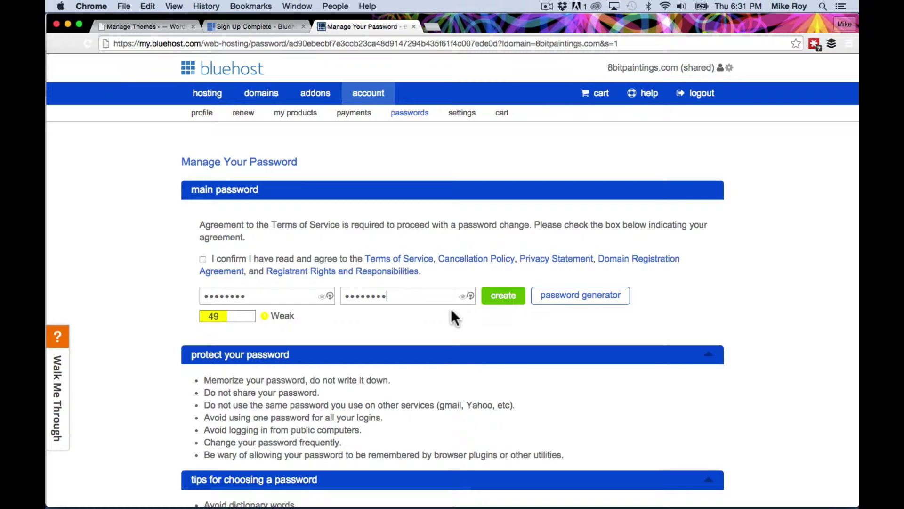
pyautogui.click(504, 299)
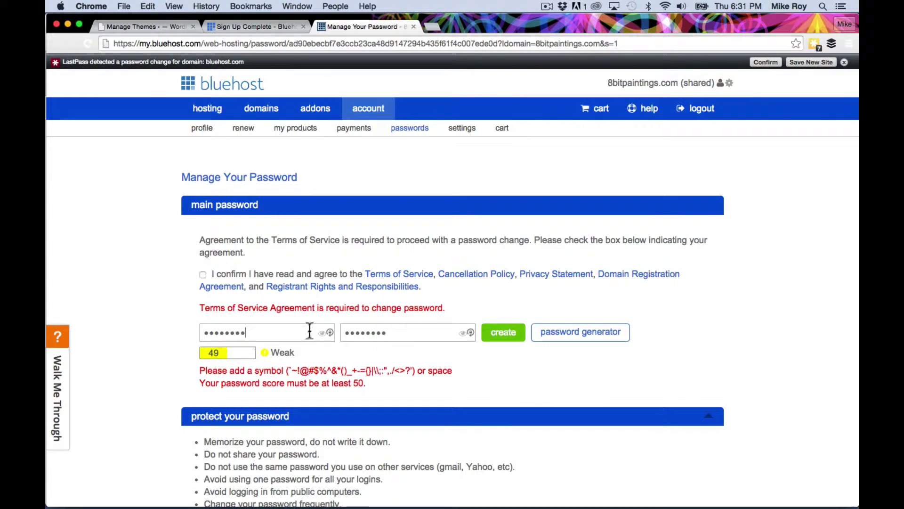
pyautogui.click(203, 274)
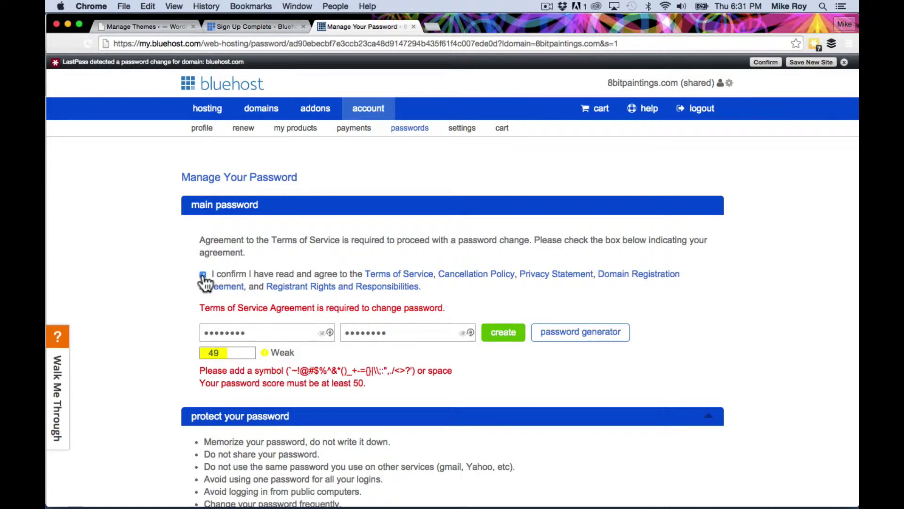
pyautogui.click(513, 335)
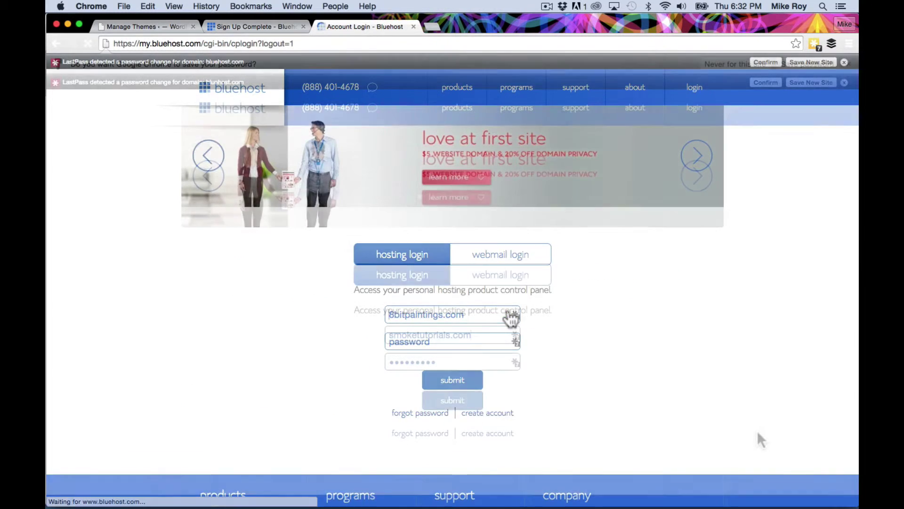
# - In Mail, open the 'Welcome to Bluehost! (8bitpaintings.com)' message and read the account details
pyautogui.press('super+Tab')
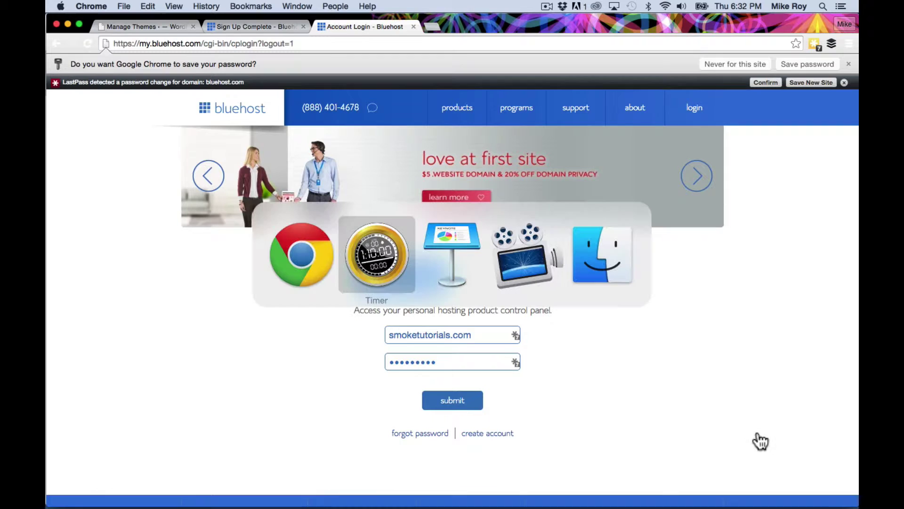
pyautogui.moveTo(141, 499)
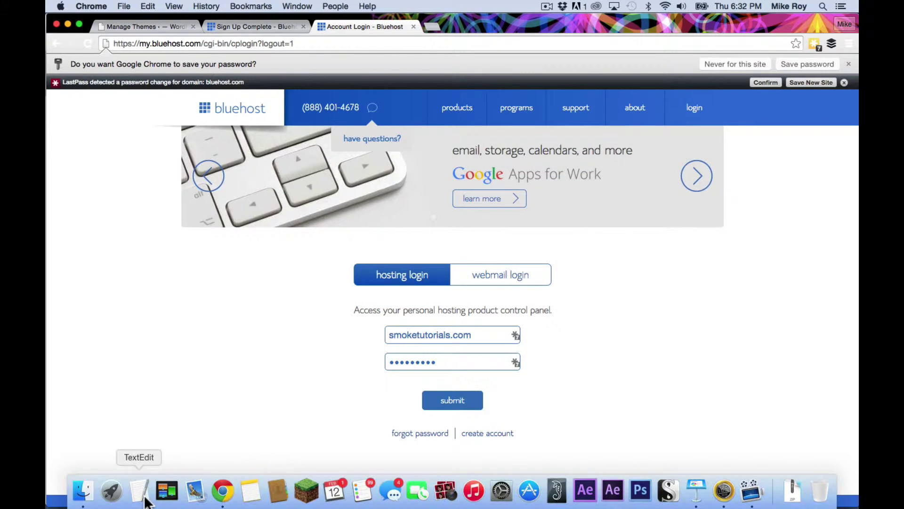
pyautogui.click(195, 496)
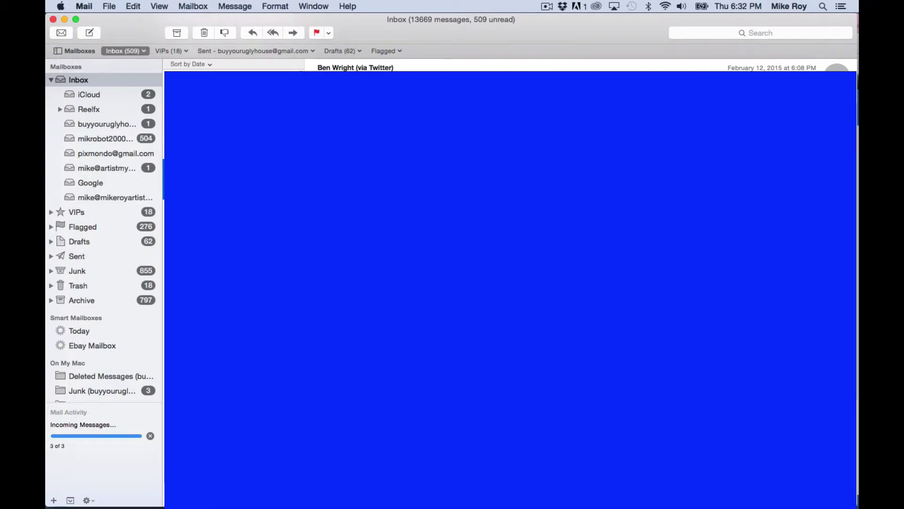
pyautogui.click(114, 95)
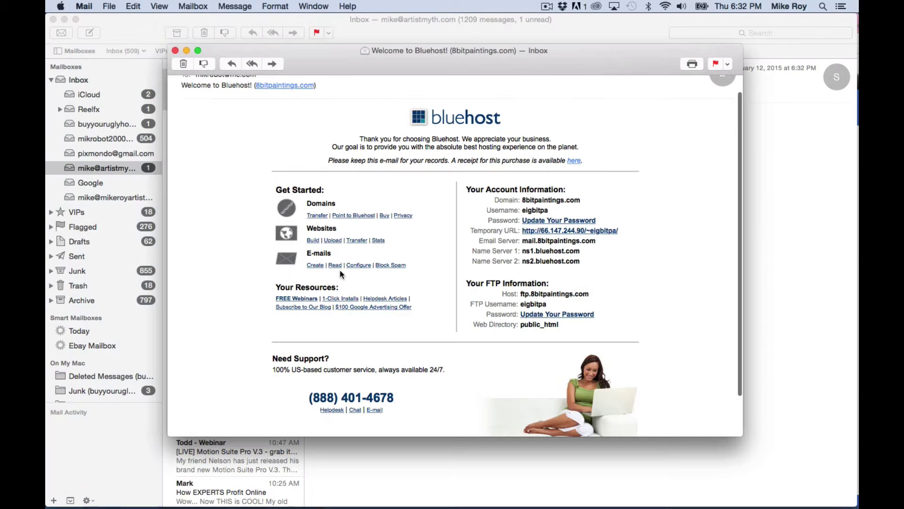
pyautogui.scroll(-2, 287, 233)
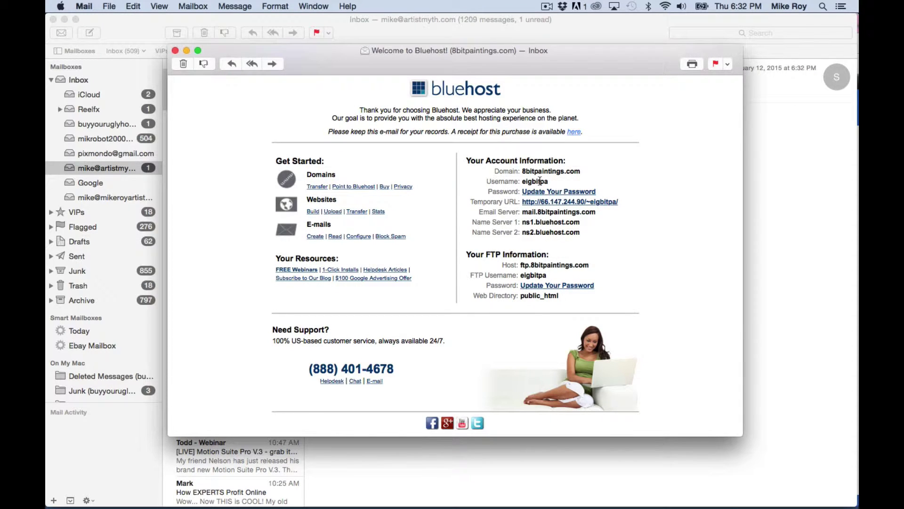
pyautogui.scroll(1, 539, 181)
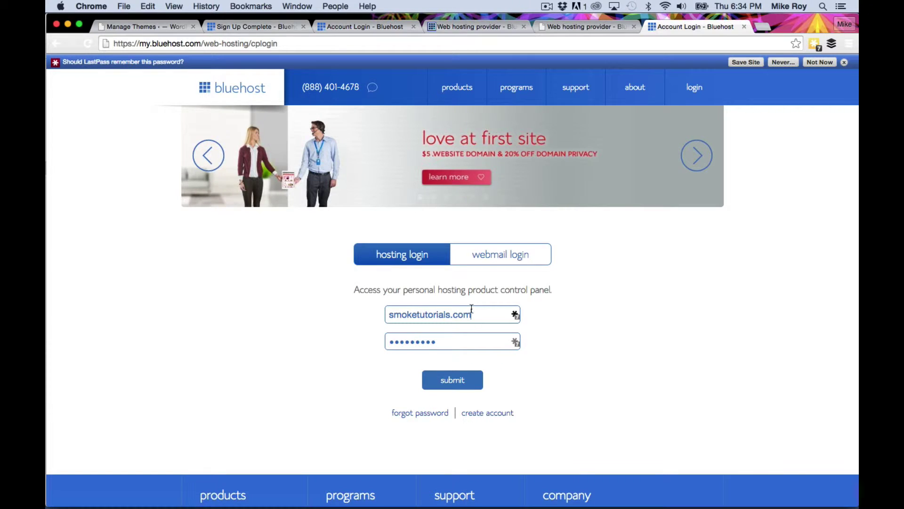
# - Log in with username 8bitpaintings.com and the account password
pyautogui.tripleClick(480, 316)
pyautogui.write('8b')
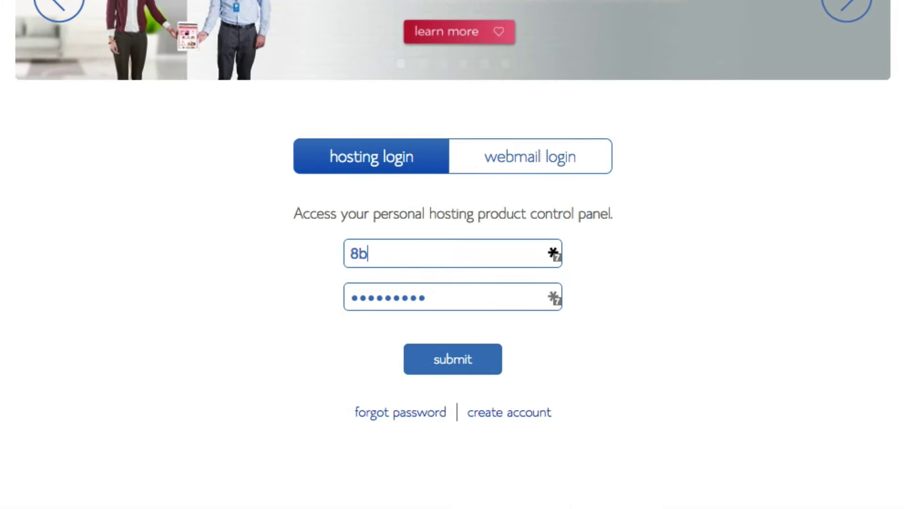
pyautogui.write('itpaintings.com')
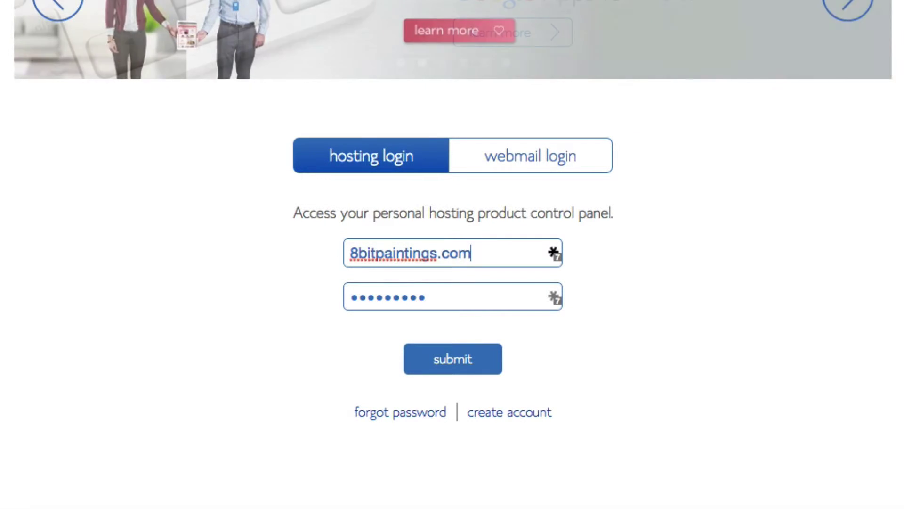
pyautogui.press('Tab')
pyautogui.write('••••')
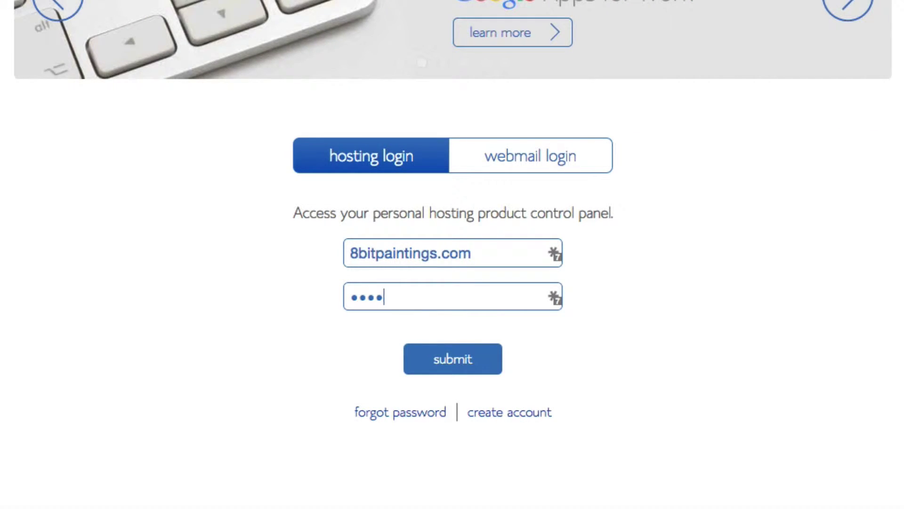
pyautogui.write('••••••')
pyautogui.click(448, 363)
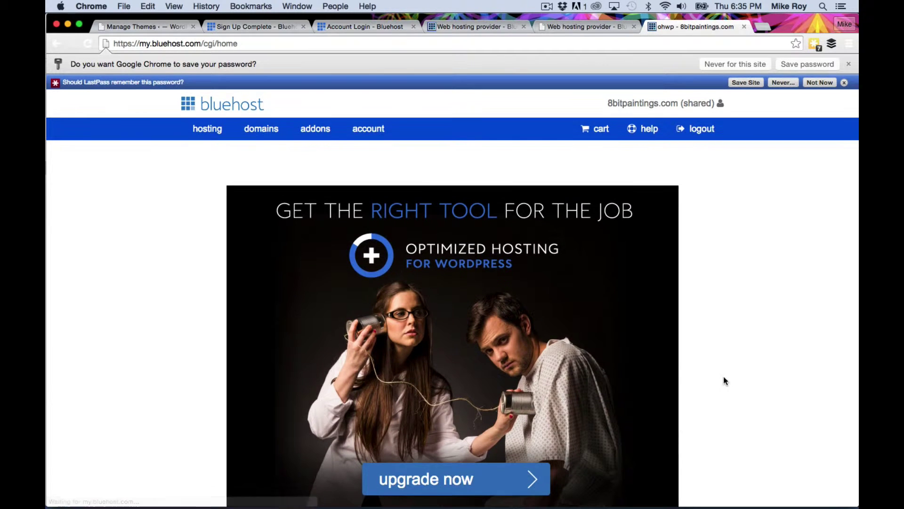
# - Dismiss the LastPass and Chrome save-password prompts and close the Bluehost welcome popup
pyautogui.scroll(-5, 723, 377)
pyautogui.scroll(5, 724, 377)
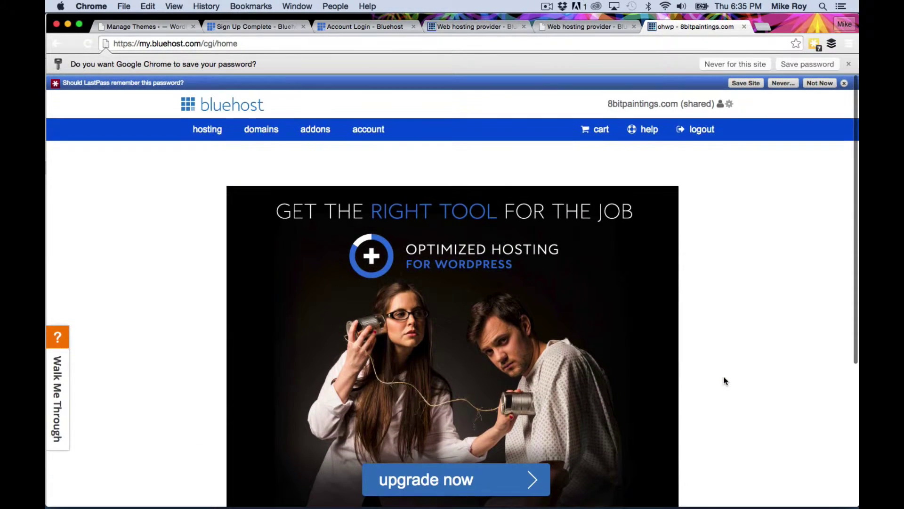
pyautogui.click(844, 83)
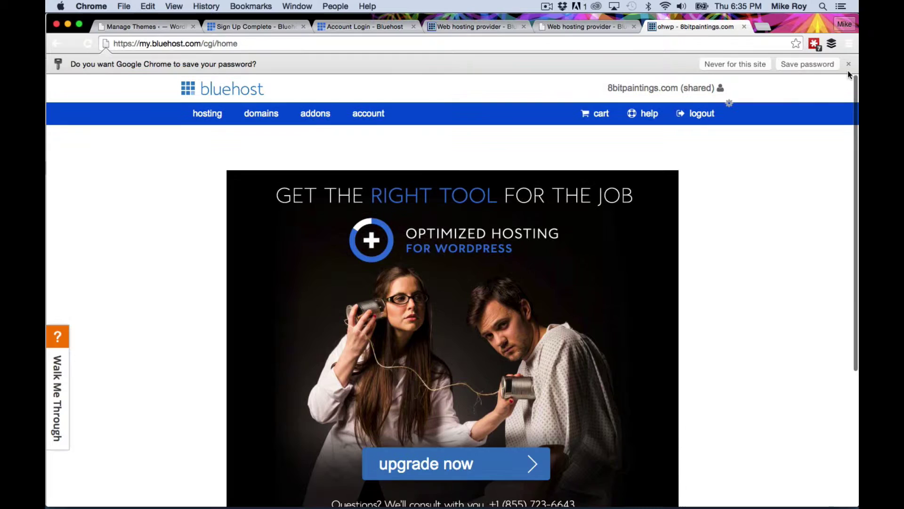
pyautogui.click(850, 64)
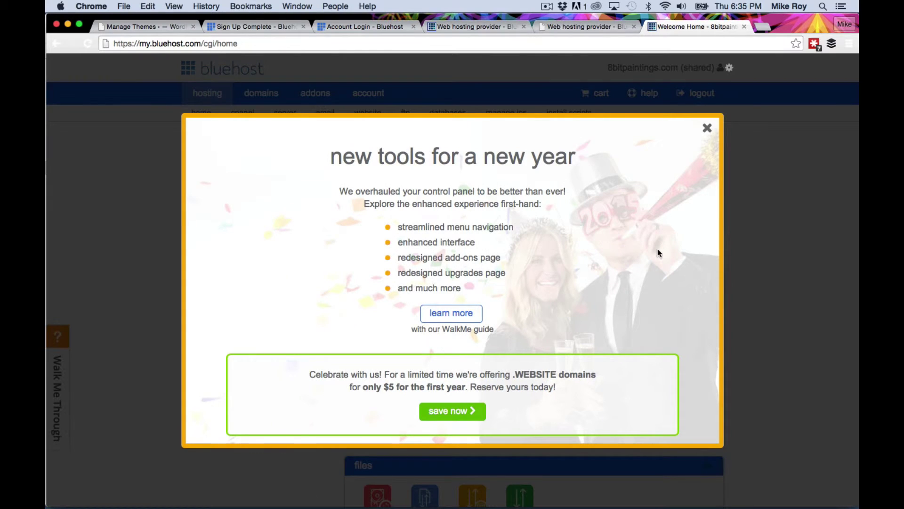
pyautogui.click(708, 128)
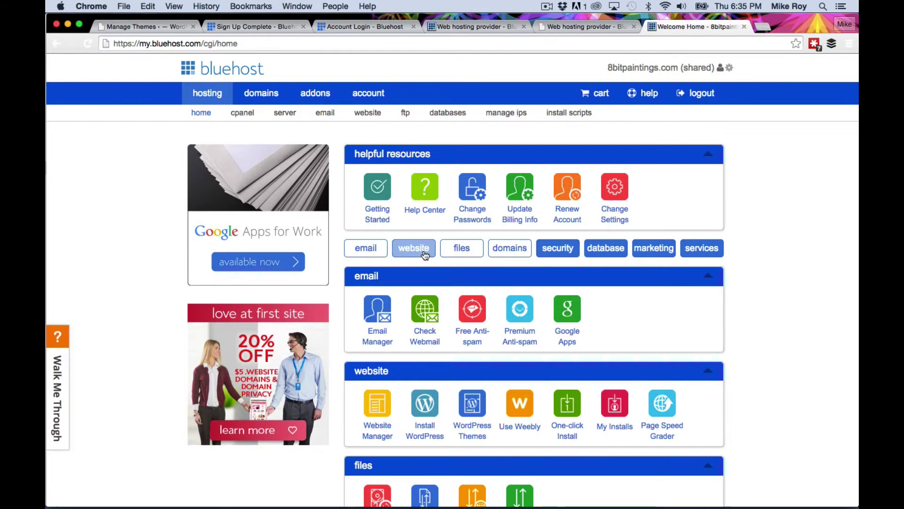
# - Go to the Install WordPress page from the Bluehost control panel
pyautogui.scroll(-3, 423, 250)
pyautogui.scroll(-2, 424, 253)
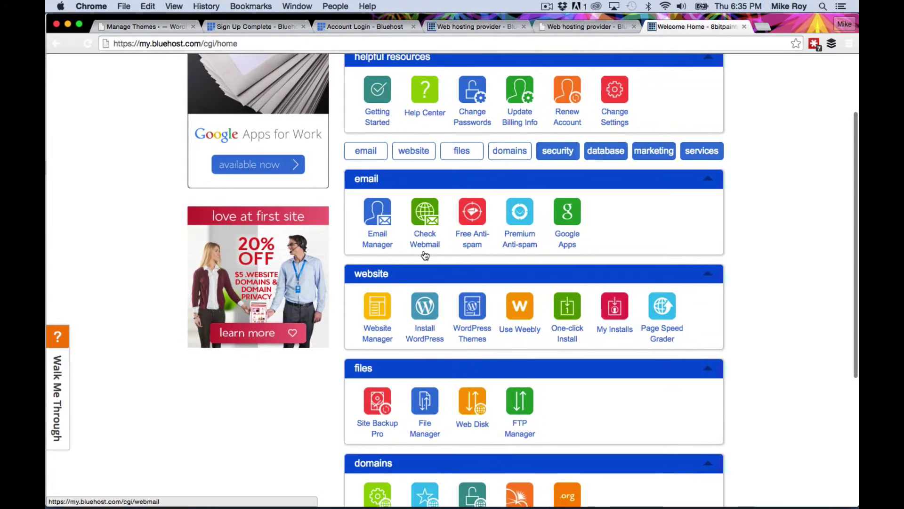
pyautogui.click(429, 308)
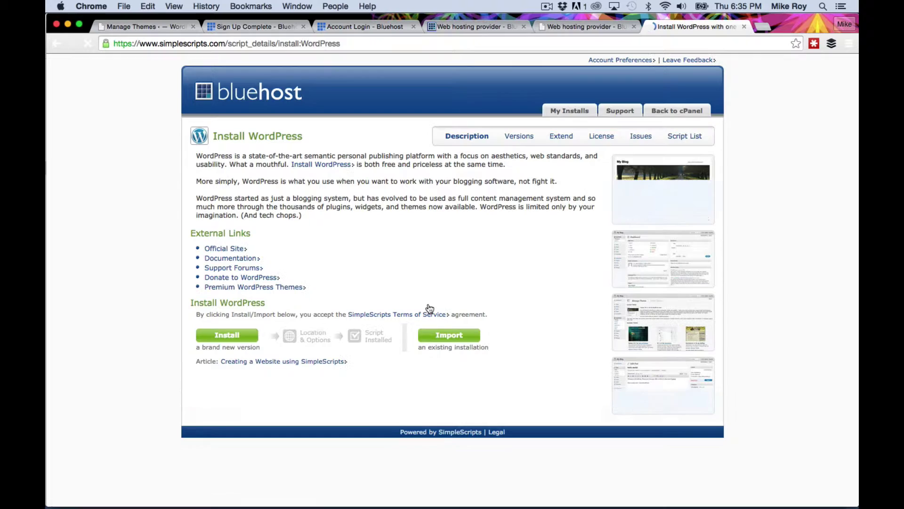
# - Install fresh WordPress 3.9 without SmallBiz theme, accepting GPLv2 and overwriting files, then visit 8bitpaintings.com
pyautogui.click(234, 339)
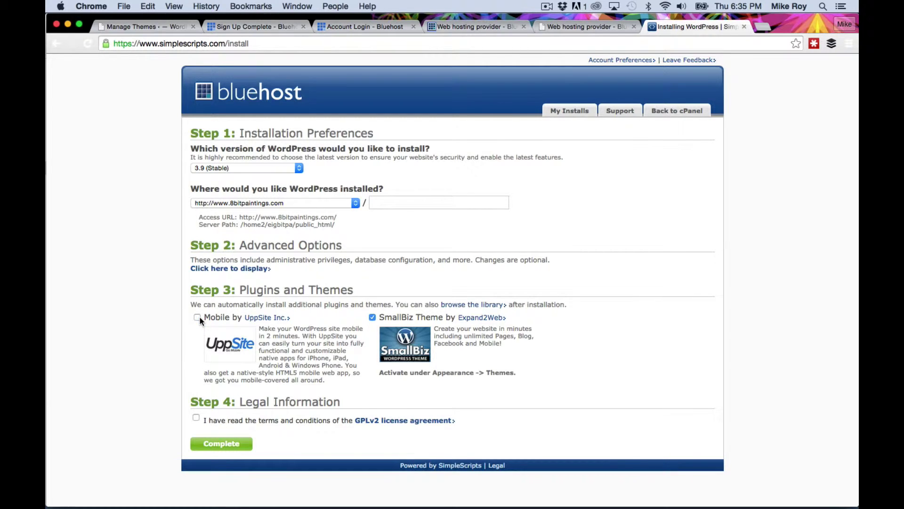
pyautogui.click(372, 317)
pyautogui.click(196, 417)
pyautogui.click(212, 448)
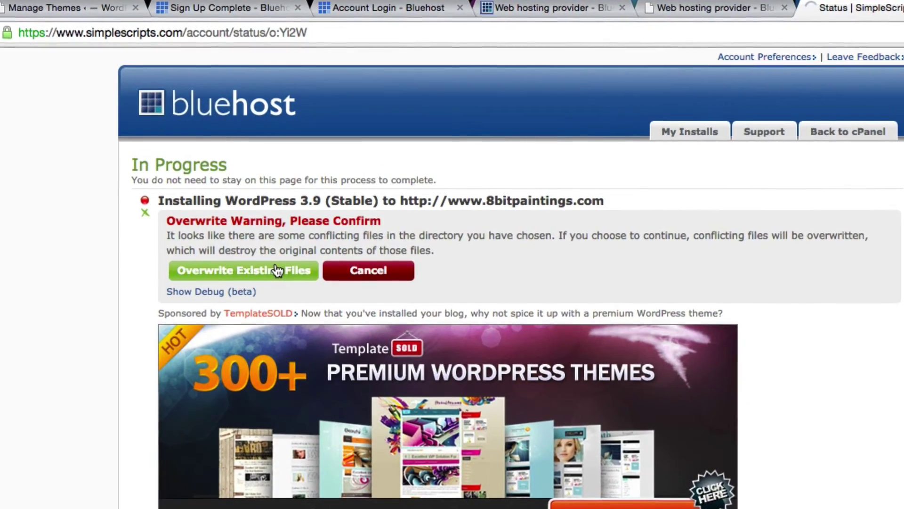
pyautogui.click(280, 259)
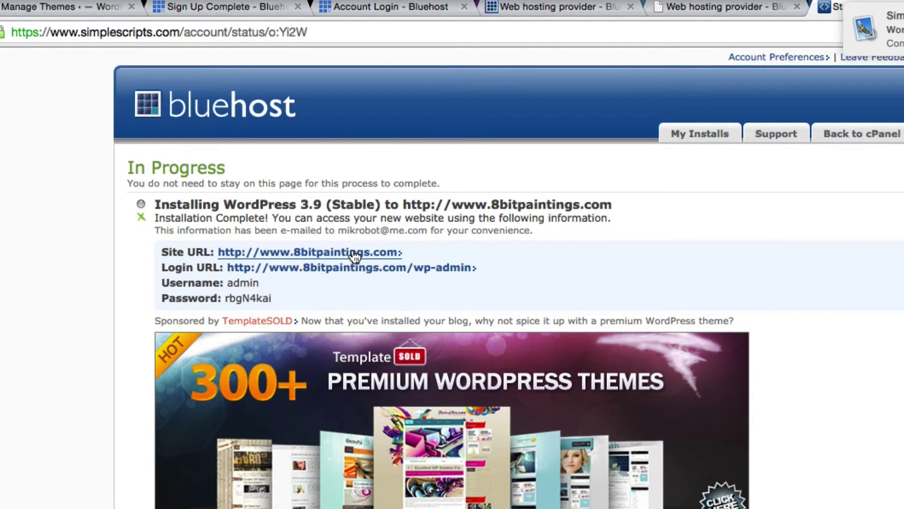
pyautogui.click(354, 253)
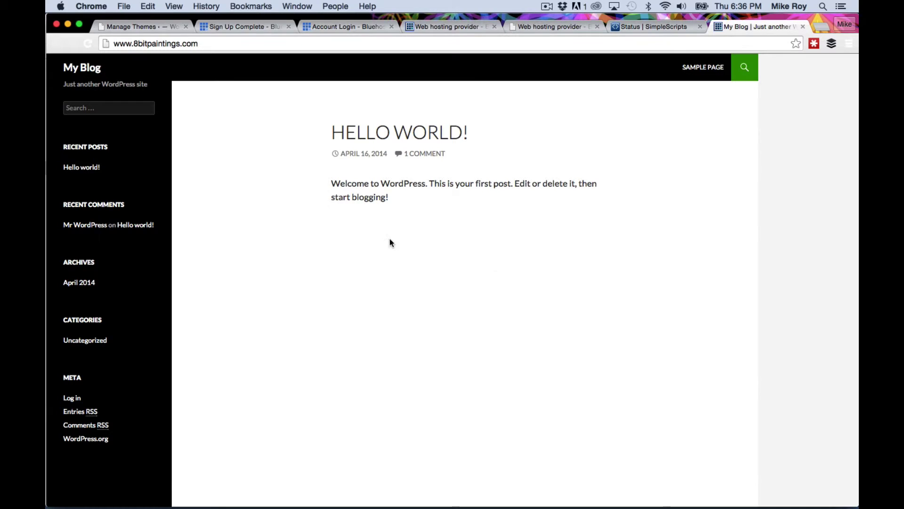
pyautogui.press('super+Tab')
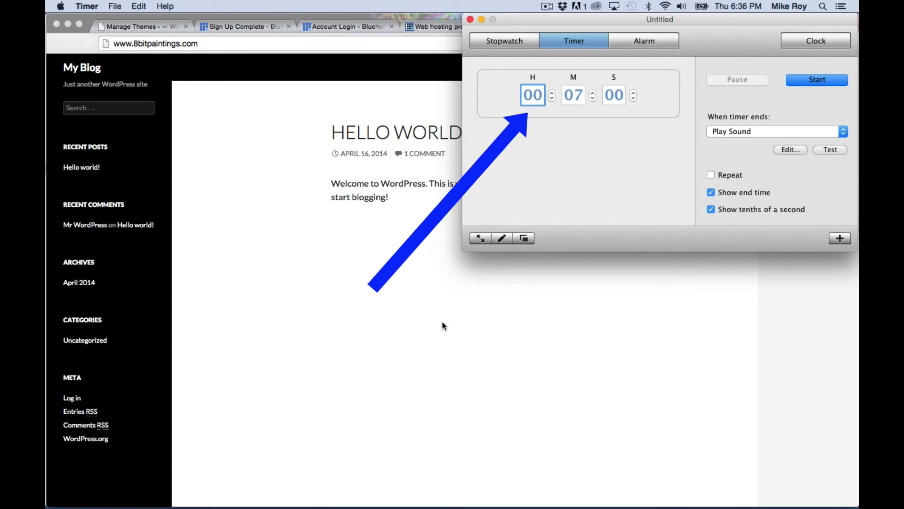
pyautogui.press('super+h')
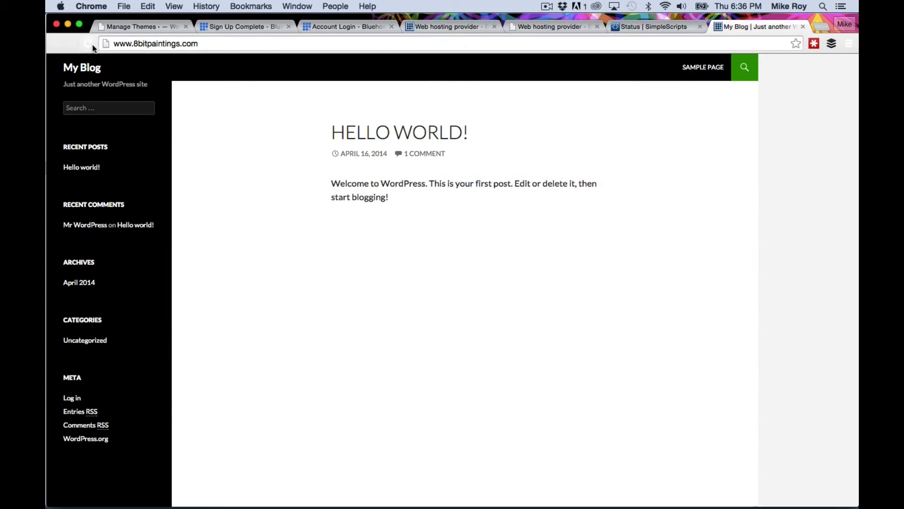